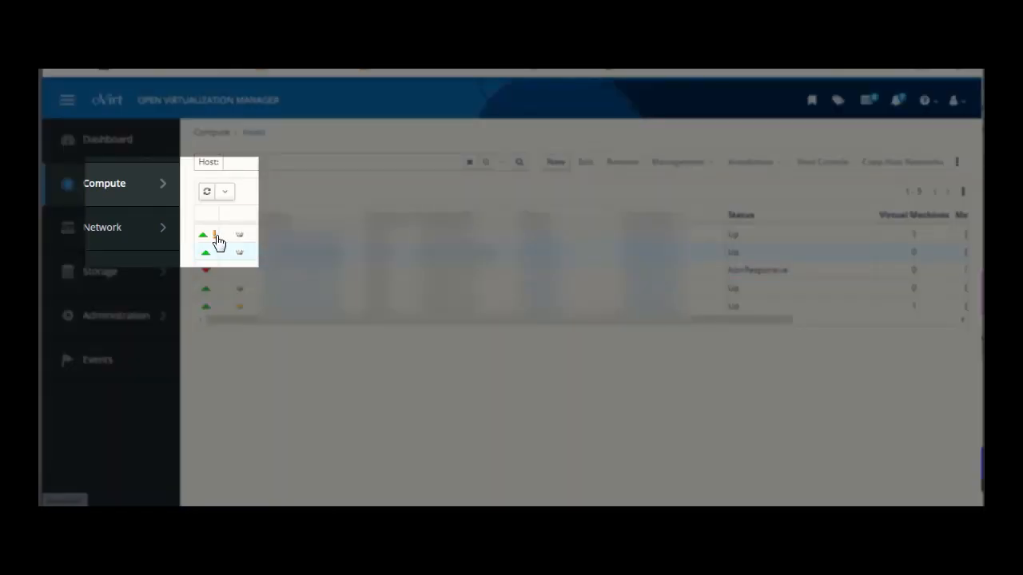
- Show the Compute › Hosts list with five hosts, four Up and one NonResponsive
{"action": "mouse_move", "coordinate": [215, 240]}
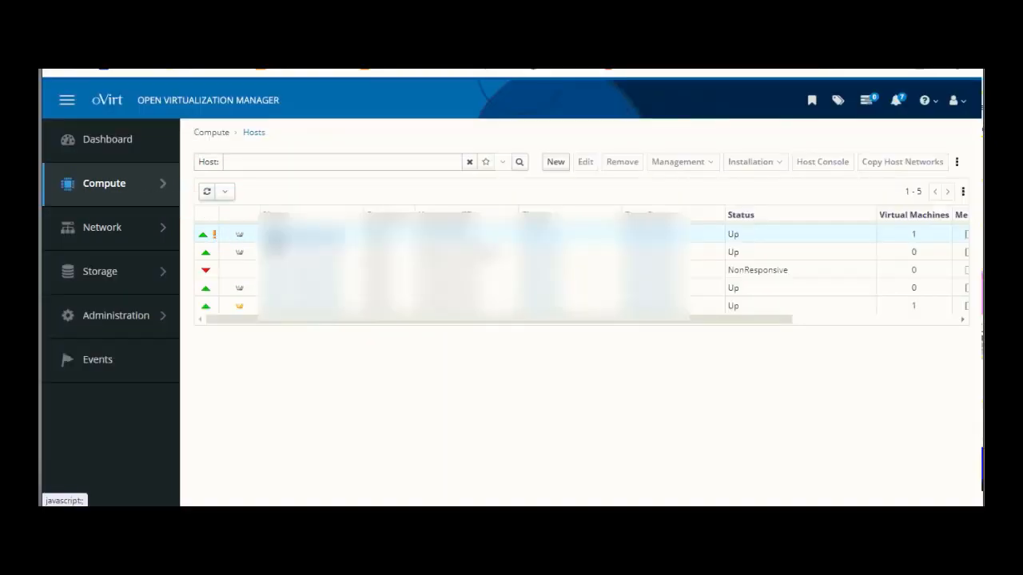
- Edit the first host, enable Power Management, and start a new fence agent
{"action": "left_click", "coordinate": [271, 234]}
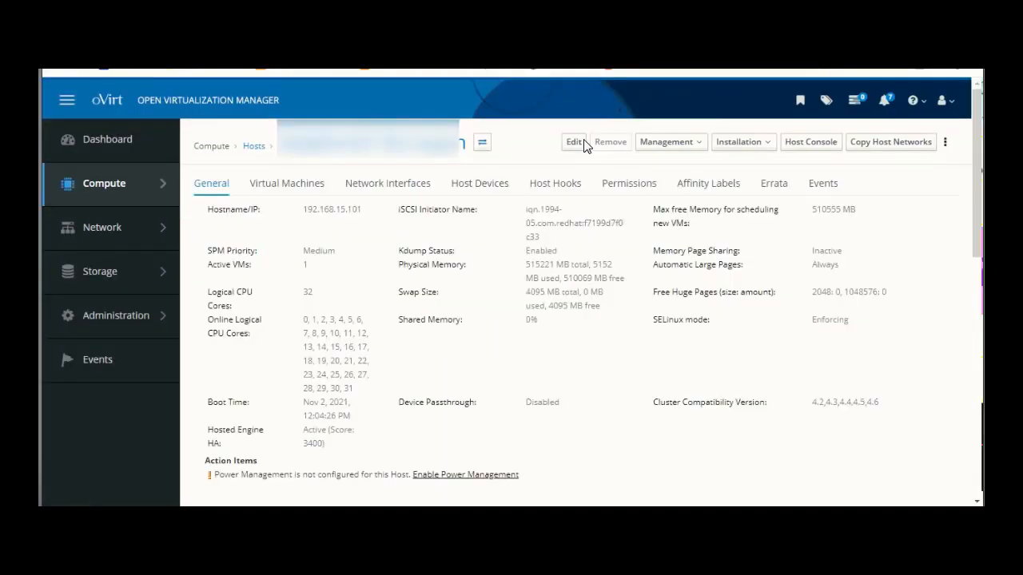
{"action": "left_click", "coordinate": [574, 144]}
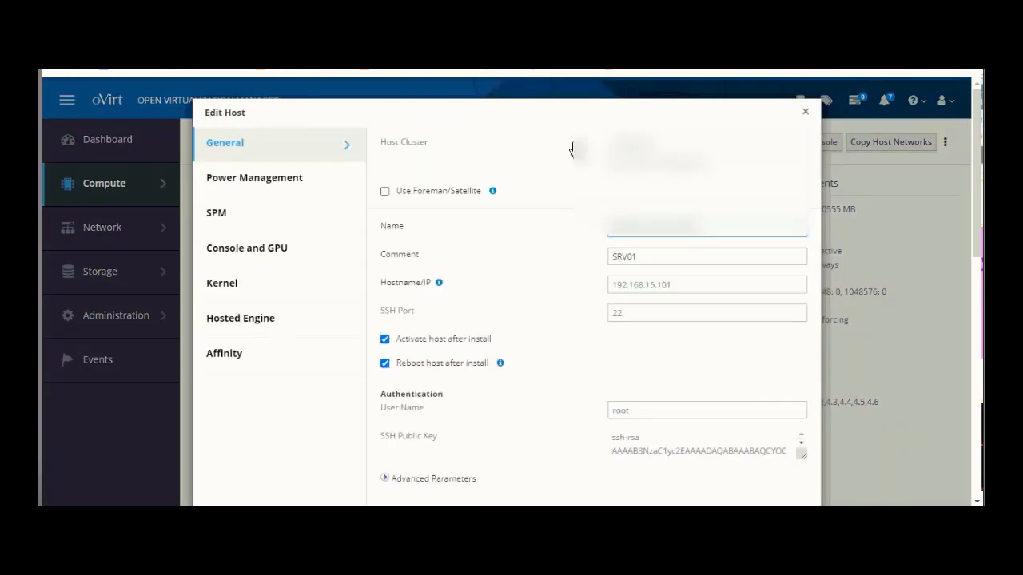
{"action": "left_click", "coordinate": [266, 183]}
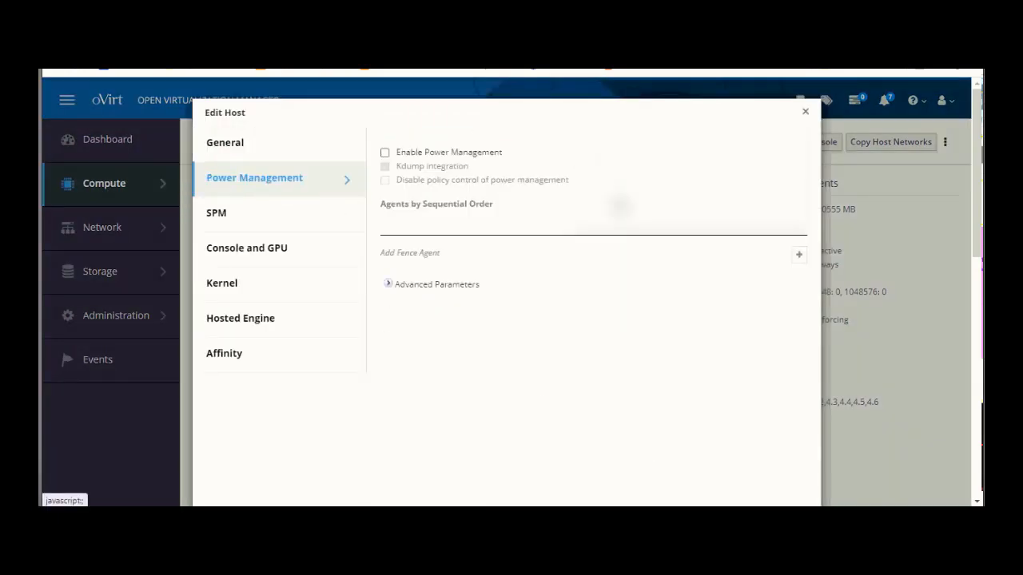
{"action": "left_click", "coordinate": [449, 152]}
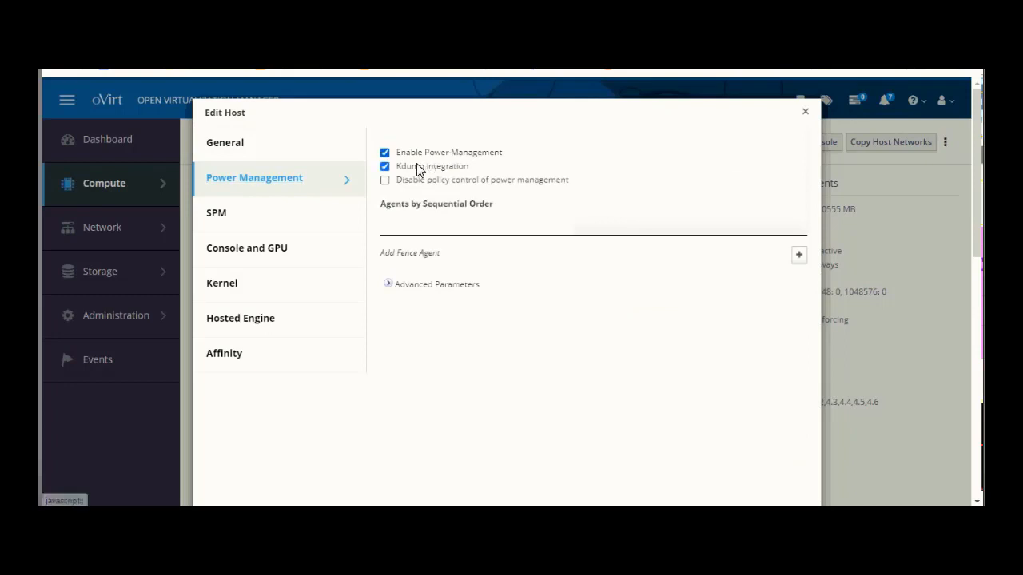
{"action": "left_click", "coordinate": [799, 255]}
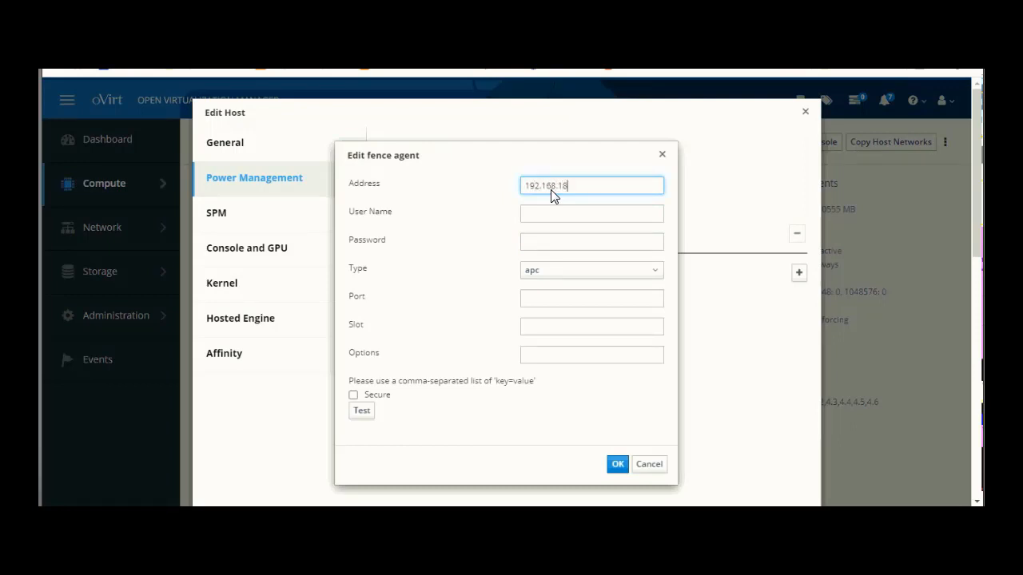
- Set the fence agent address to 192.168.18.101 and its type to drac7
{"action": "type", "text": "192.168.18.101"}
{"action": "left_click", "coordinate": [549, 274]}
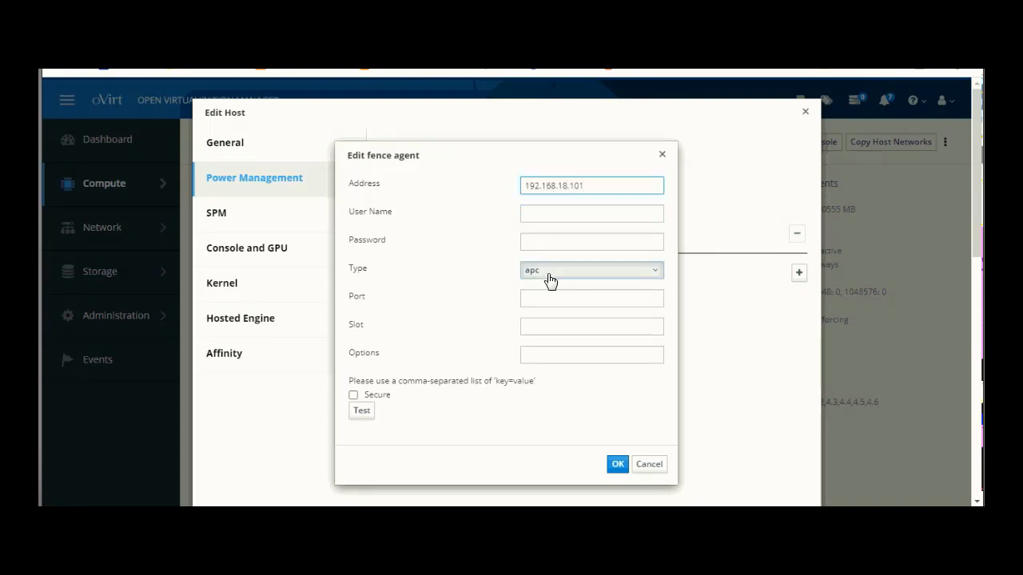
{"action": "scroll", "coordinate": [550, 338], "scroll_direction": "down", "scroll_amount": 3}
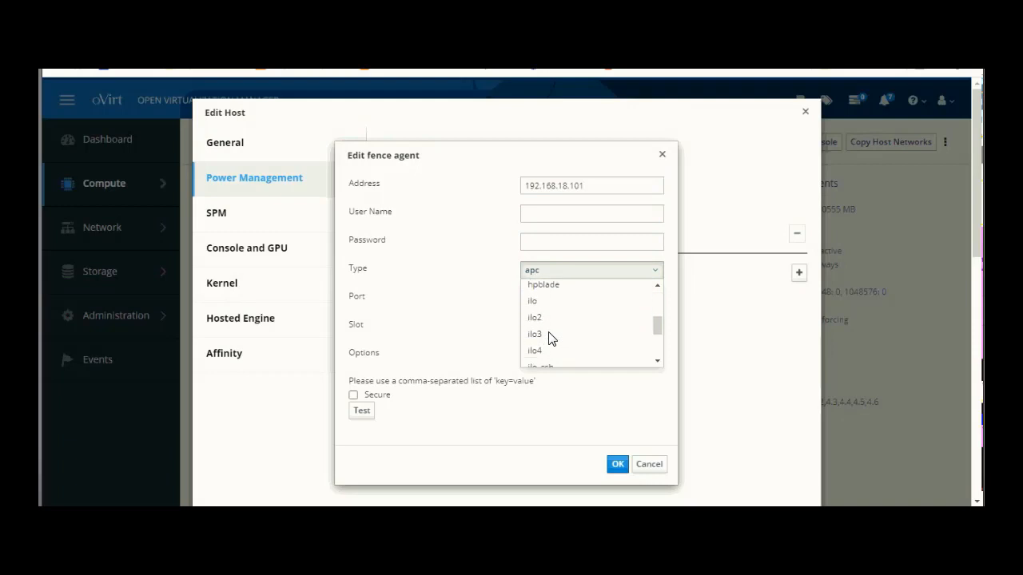
{"action": "scroll", "coordinate": [549, 338], "scroll_direction": "up", "scroll_amount": 3}
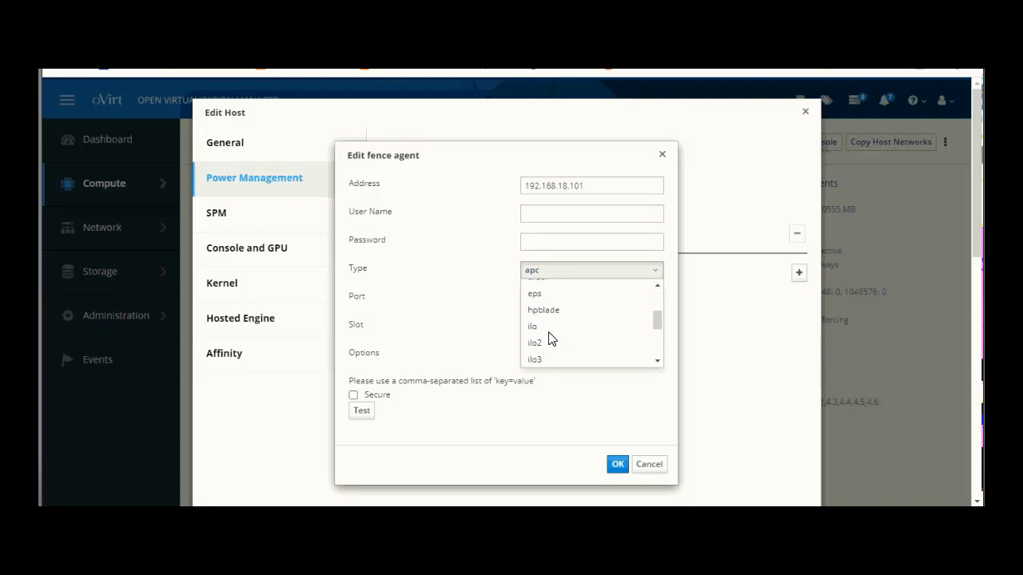
{"action": "left_click", "coordinate": [545, 320]}
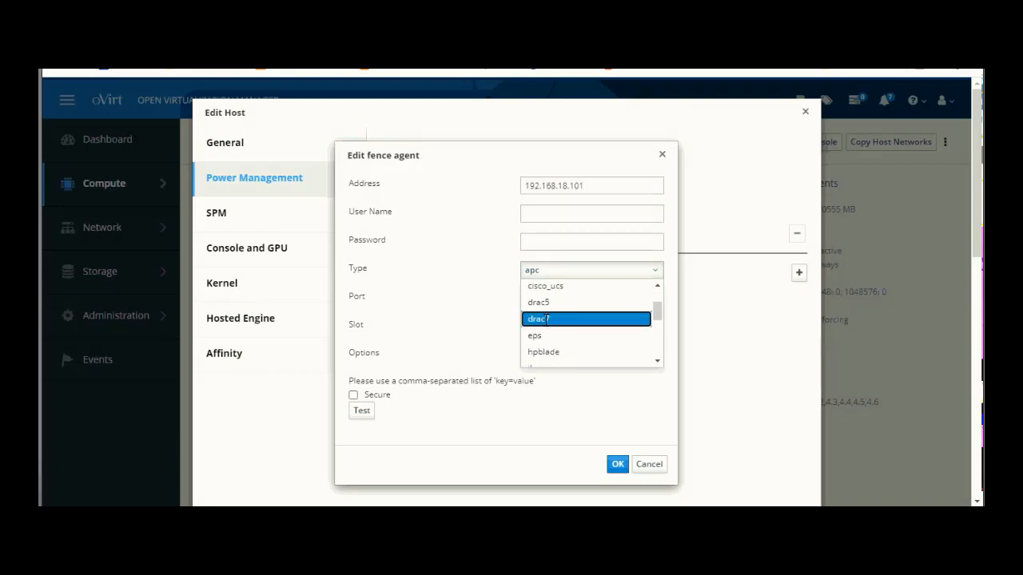
- Enter user name root and the agent's password
{"action": "left_click", "coordinate": [559, 214]}
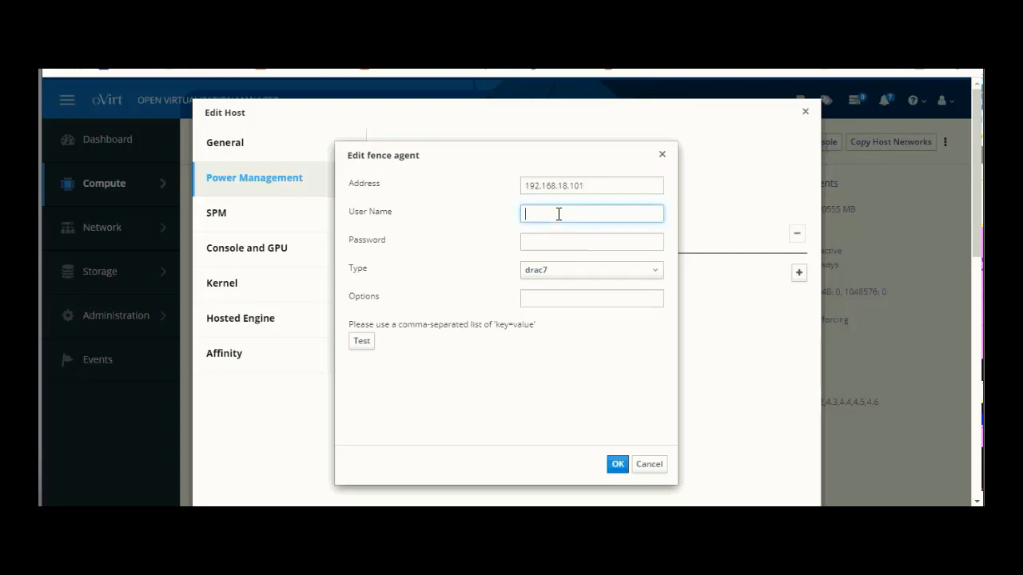
{"action": "type", "text": "root"}
{"action": "key", "text": "Tab"}
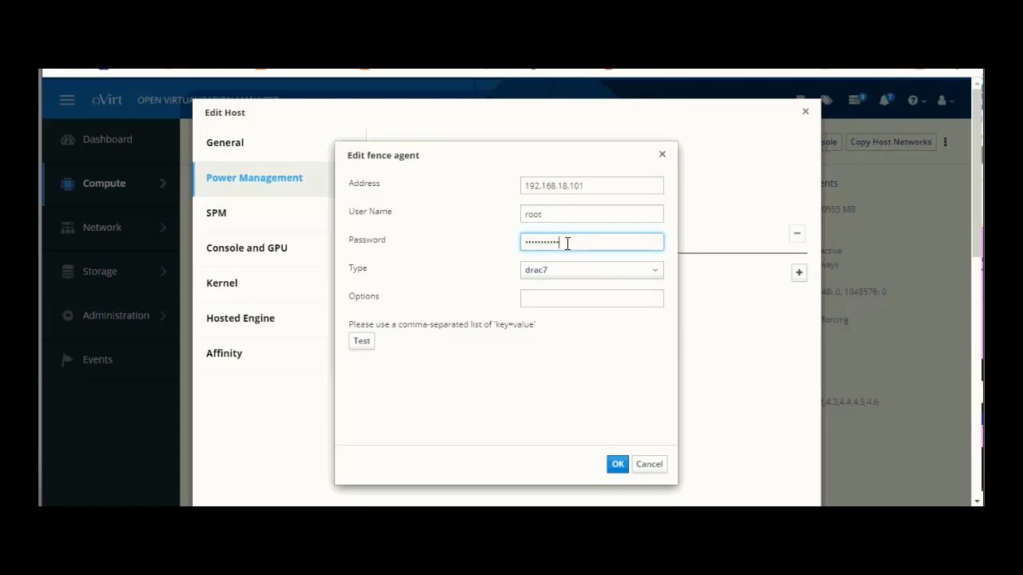
{"action": "left_click_drag", "start_coordinate": [567, 244], "coordinate": [507, 245]}
{"action": "type", "text": "ca"}
- Test the drac7 agent, note the 'Connection timed out' failure, and save it as agent 1
{"action": "left_click", "coordinate": [364, 344]}
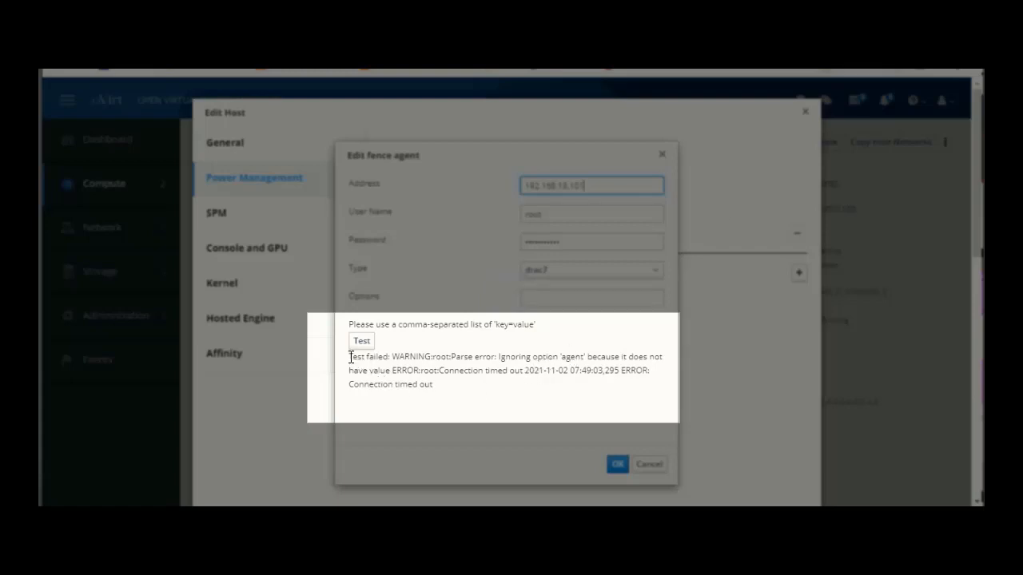
{"action": "left_click_drag", "start_coordinate": [349, 357], "coordinate": [438, 393]}
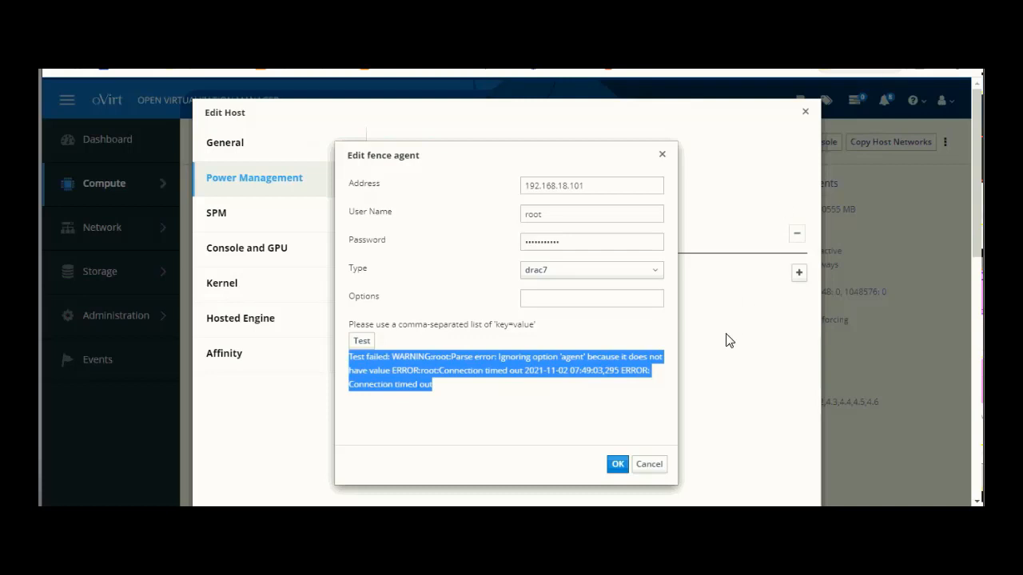
{"action": "left_click", "coordinate": [619, 466]}
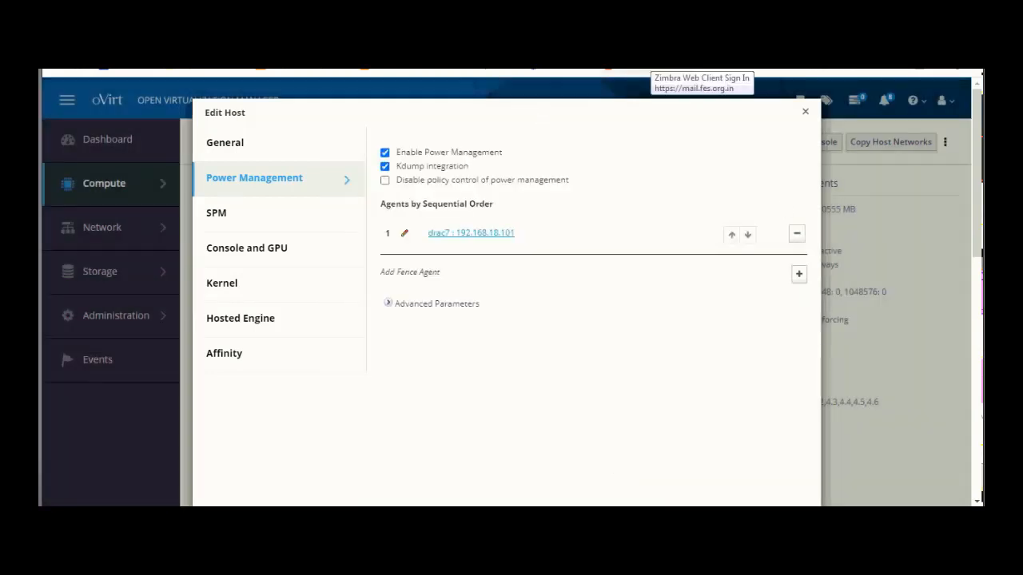
- In iDRAC9, set Connectivity › Network › IPMI Settings' IPMI Over LAN to Enabled and apply it
{"action": "left_click", "coordinate": [627, 32]}
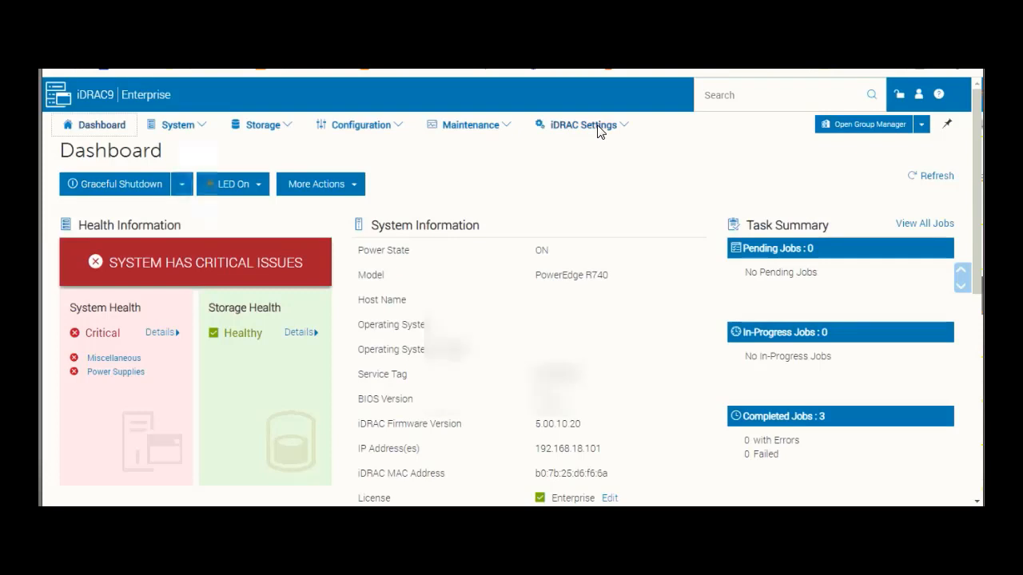
{"action": "left_click", "coordinate": [600, 128]}
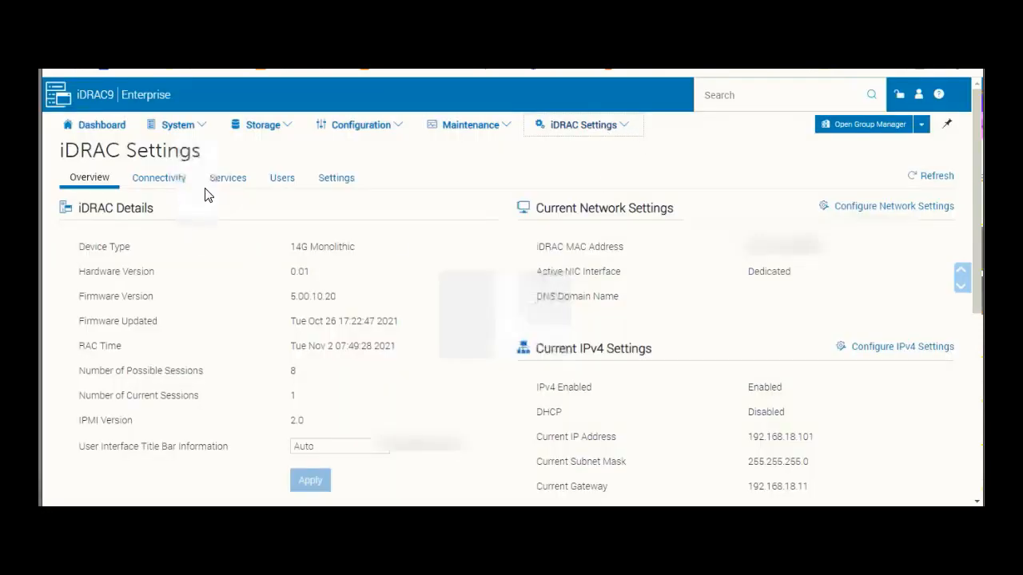
{"action": "left_click", "coordinate": [164, 184]}
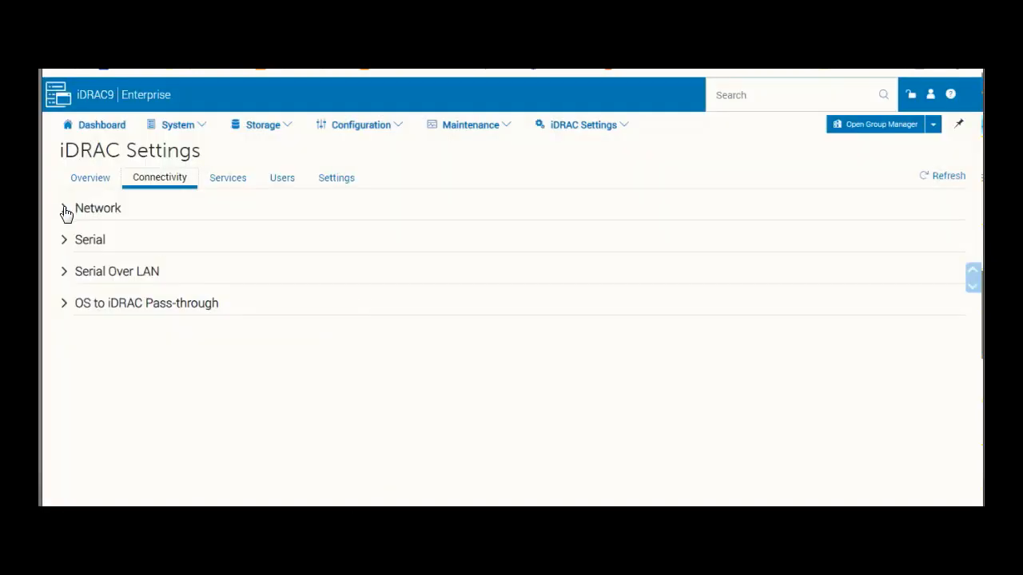
{"action": "left_click", "coordinate": [66, 210]}
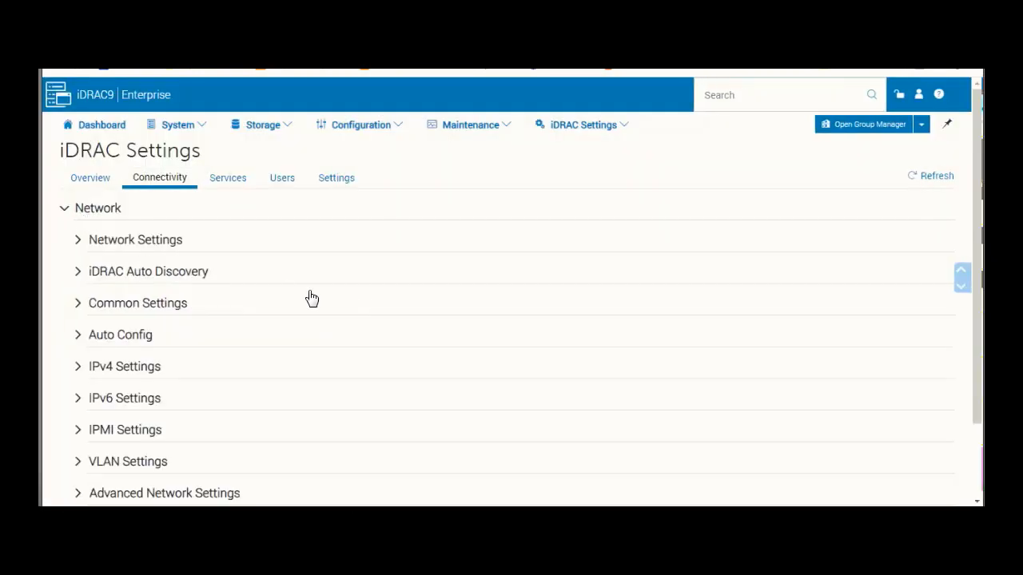
{"action": "left_click", "coordinate": [96, 432]}
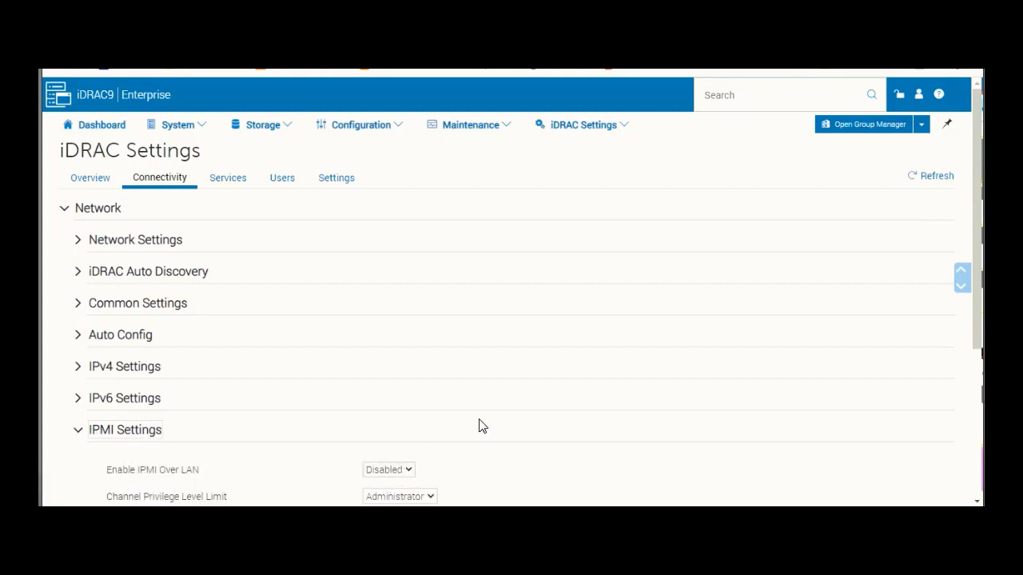
{"action": "scroll", "coordinate": [485, 423], "scroll_direction": "down", "scroll_amount": 3}
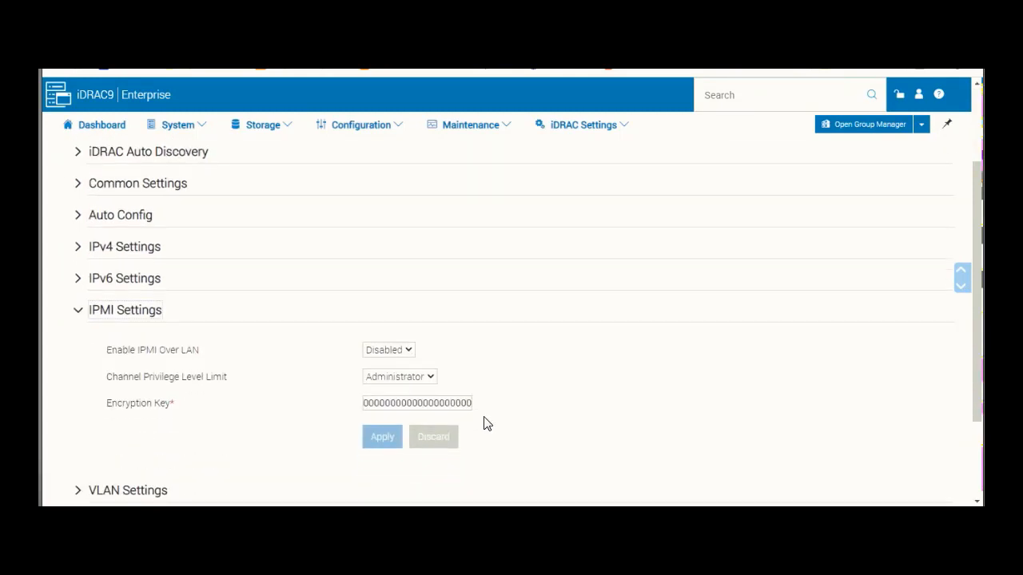
{"action": "left_click", "coordinate": [388, 339]}
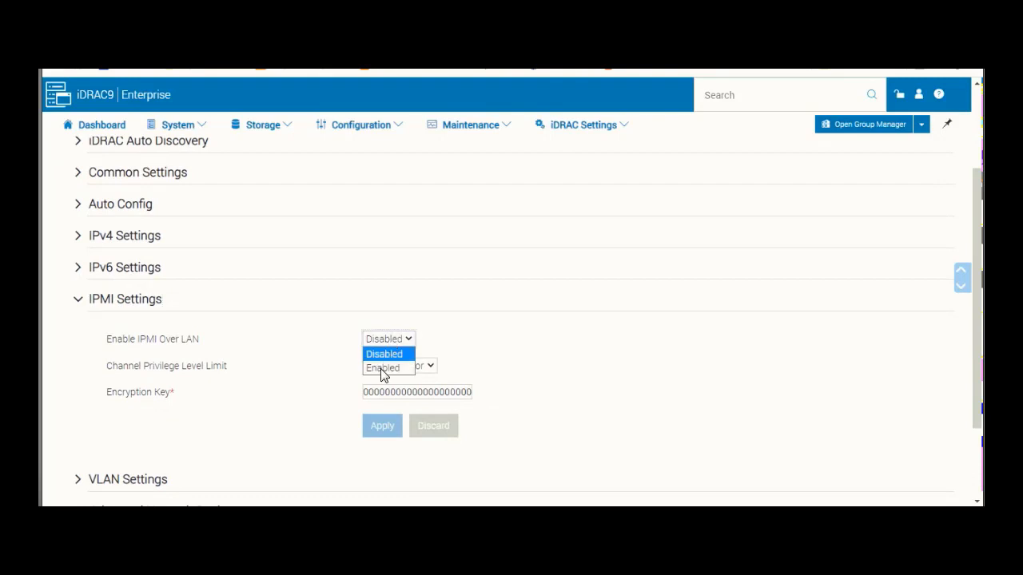
{"action": "left_click", "coordinate": [382, 368]}
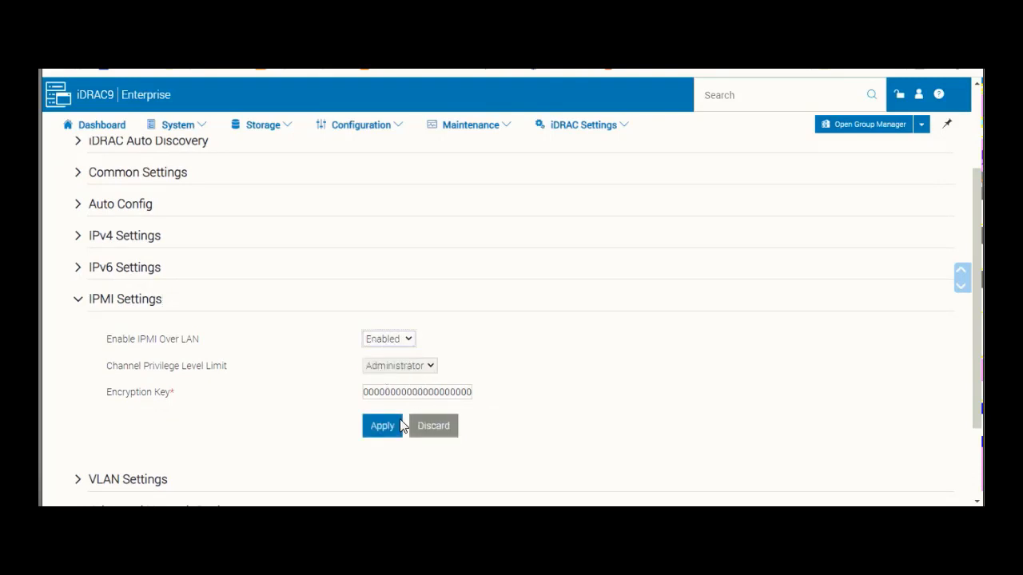
{"action": "left_click", "coordinate": [376, 431]}
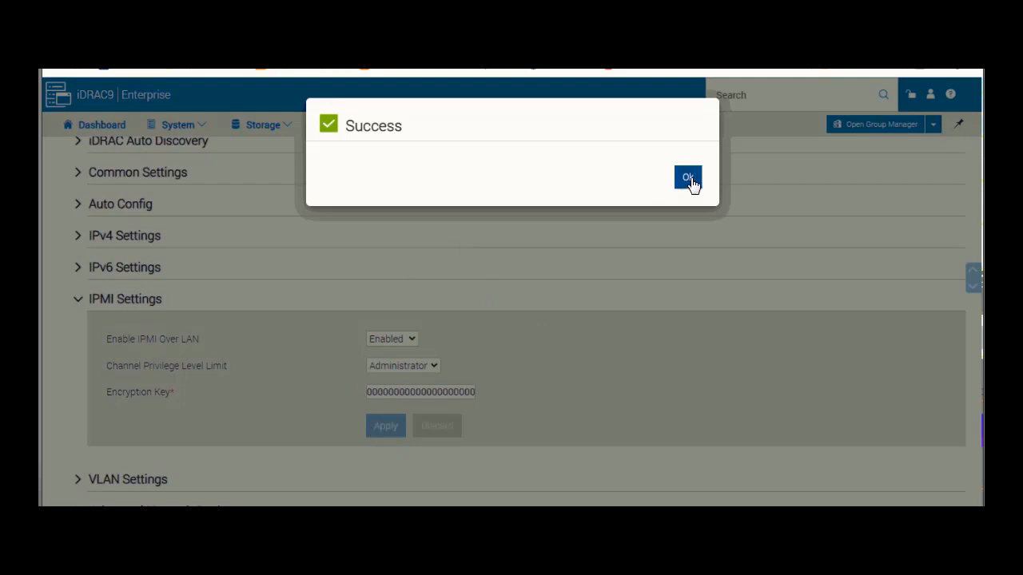
{"action": "left_click", "coordinate": [691, 182]}
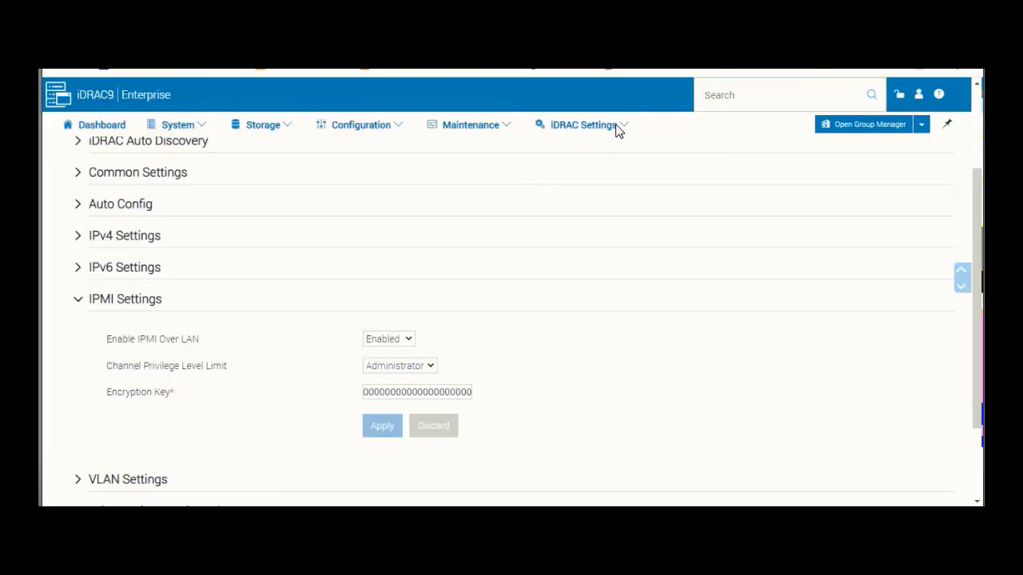
- Open iDRAC9's Add New User form from Users › Local Users
{"action": "left_click", "coordinate": [619, 128]}
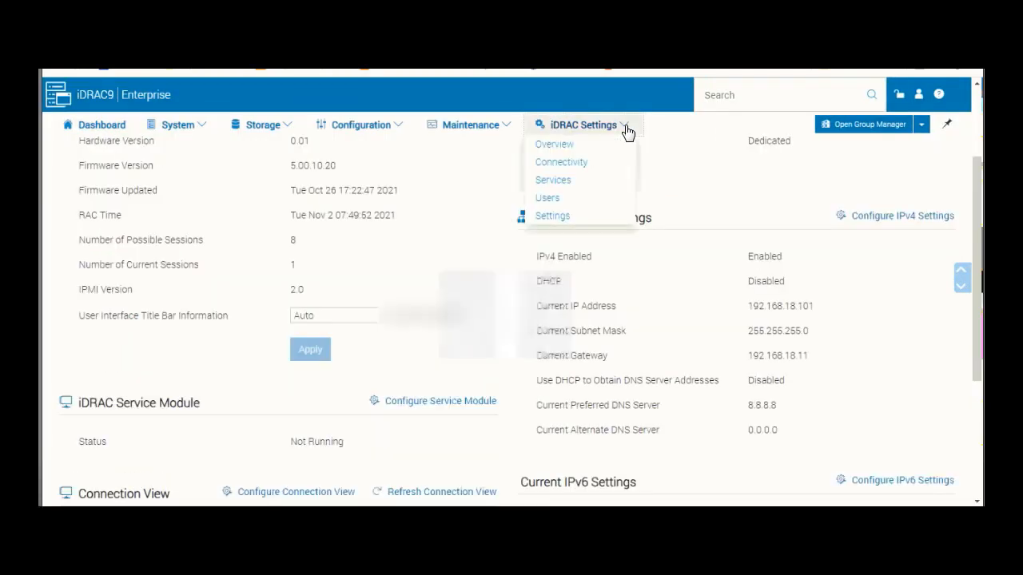
{"action": "left_click", "coordinate": [547, 198]}
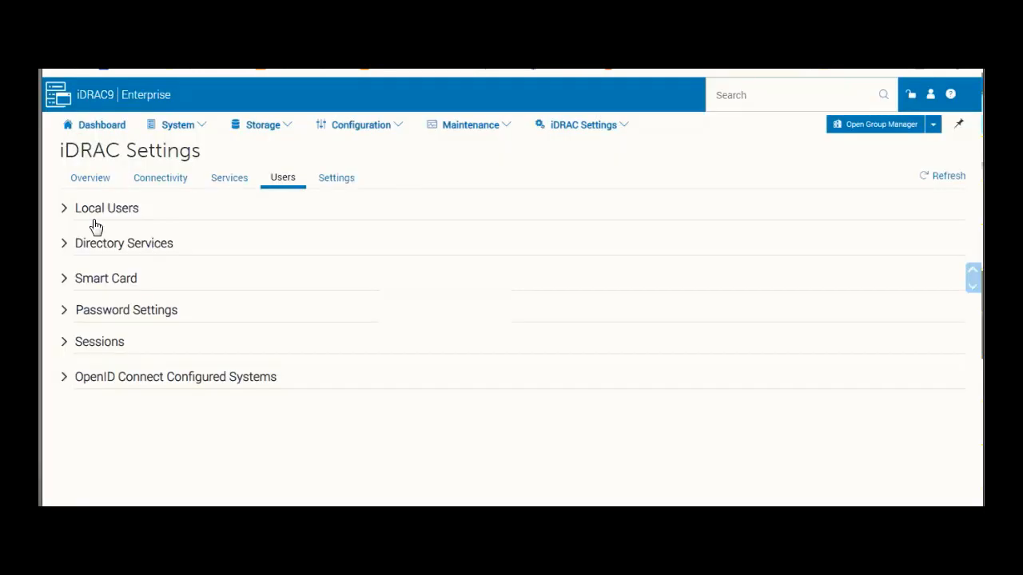
{"action": "left_click", "coordinate": [67, 210]}
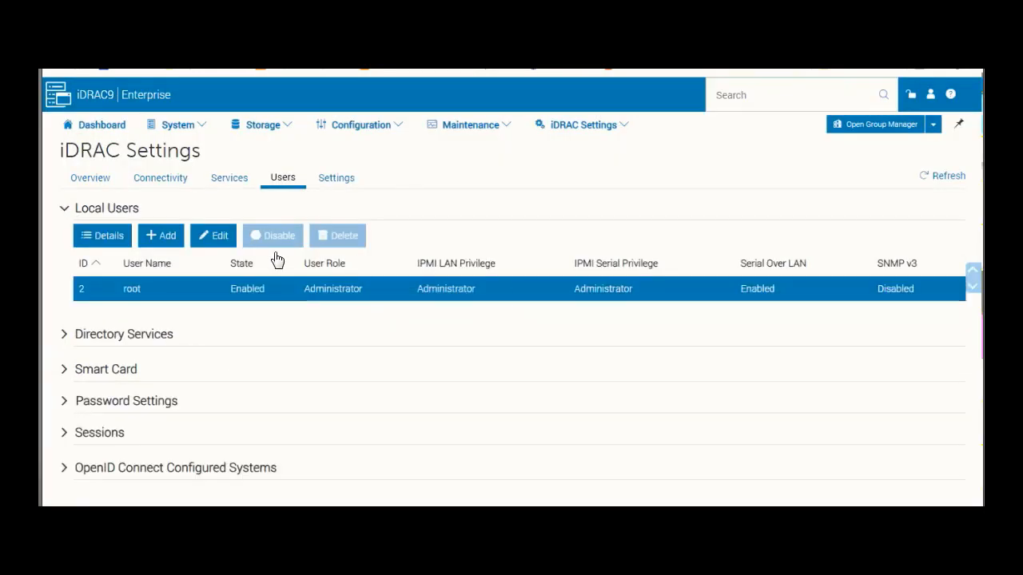
{"action": "left_click", "coordinate": [170, 238]}
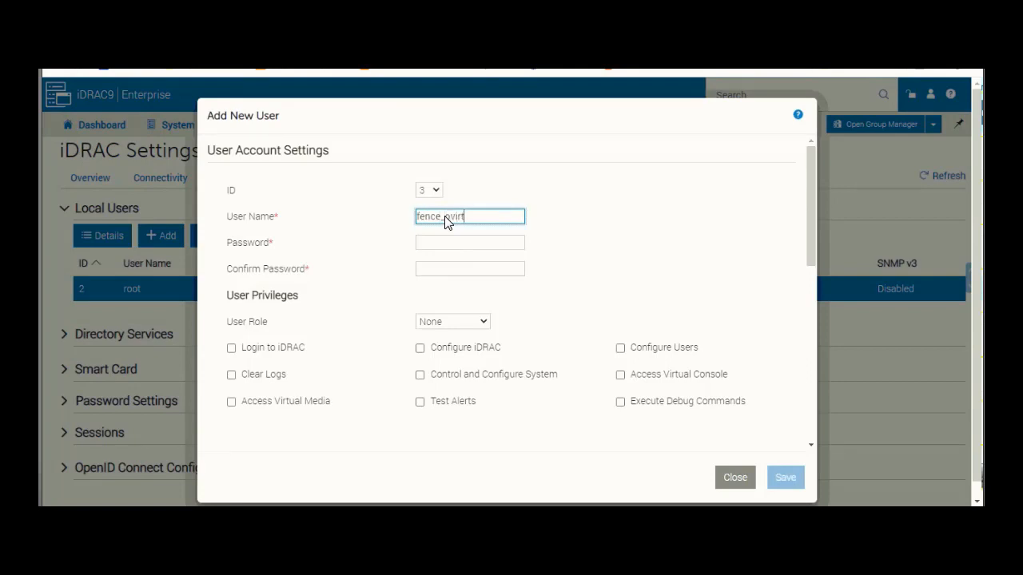
- Enter and confirm fence_ovirt's password and set its User Role to Read Only
{"action": "key", "text": "Tab"}
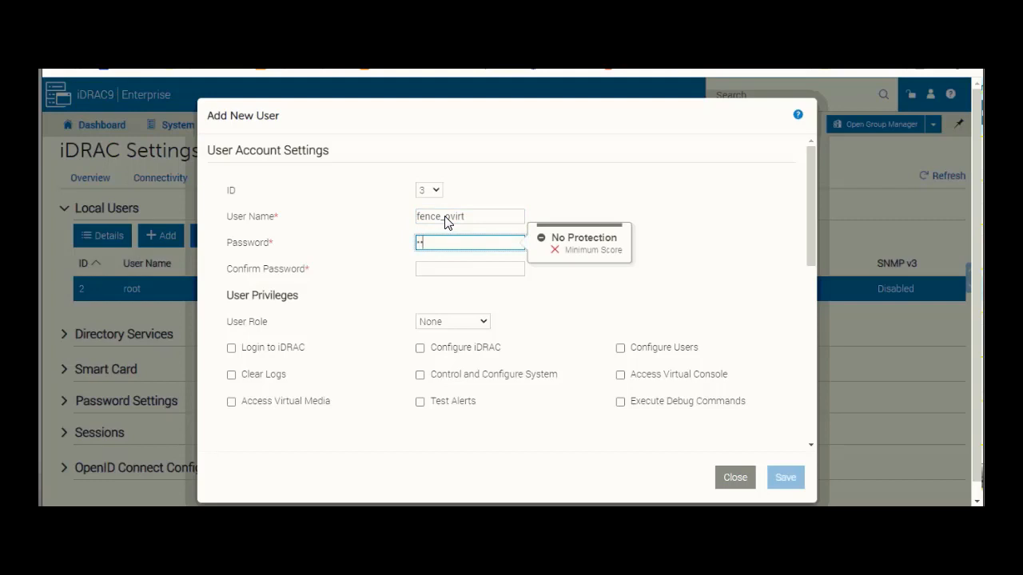
{"action": "type", "text": "•••••••••••"}
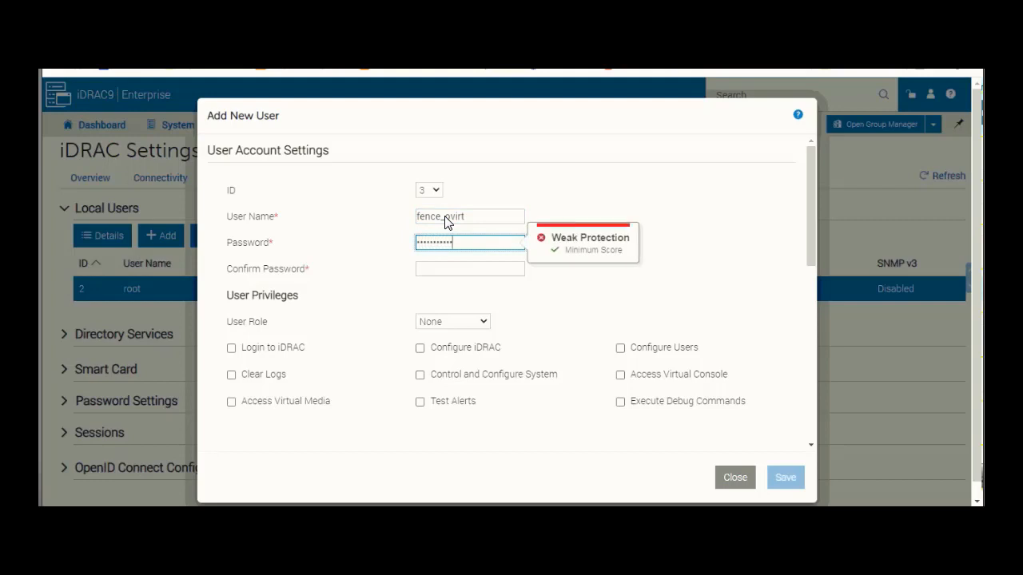
{"action": "key", "text": "Tab"}
{"action": "type", "text": "••"}
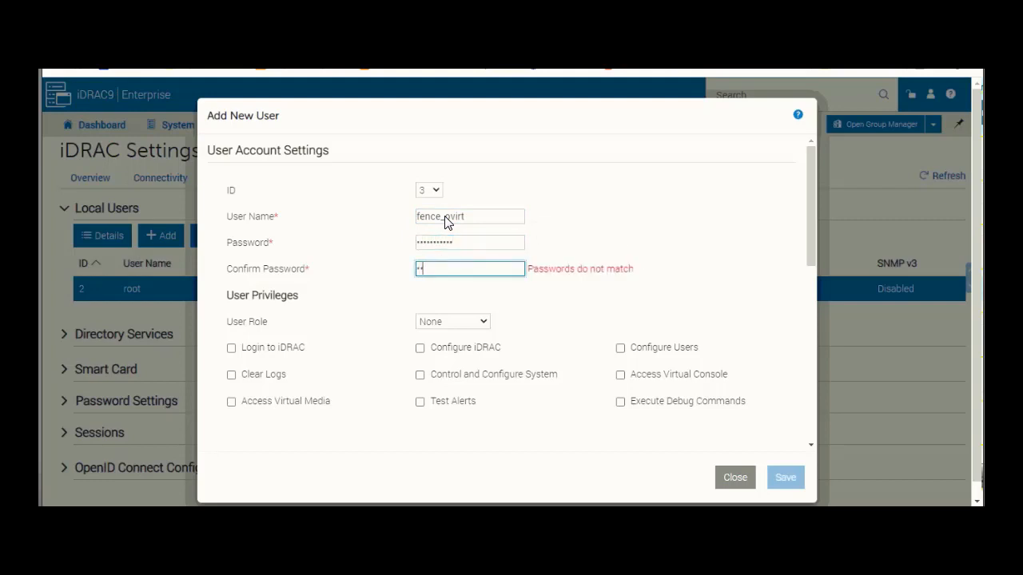
{"action": "type", "text": "•••••••••"}
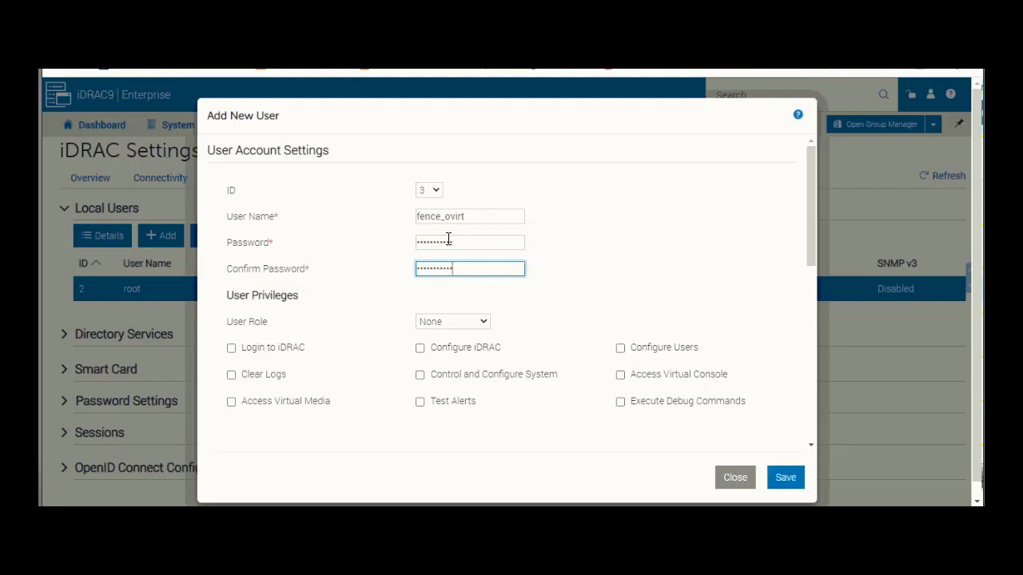
{"action": "left_click", "coordinate": [445, 322]}
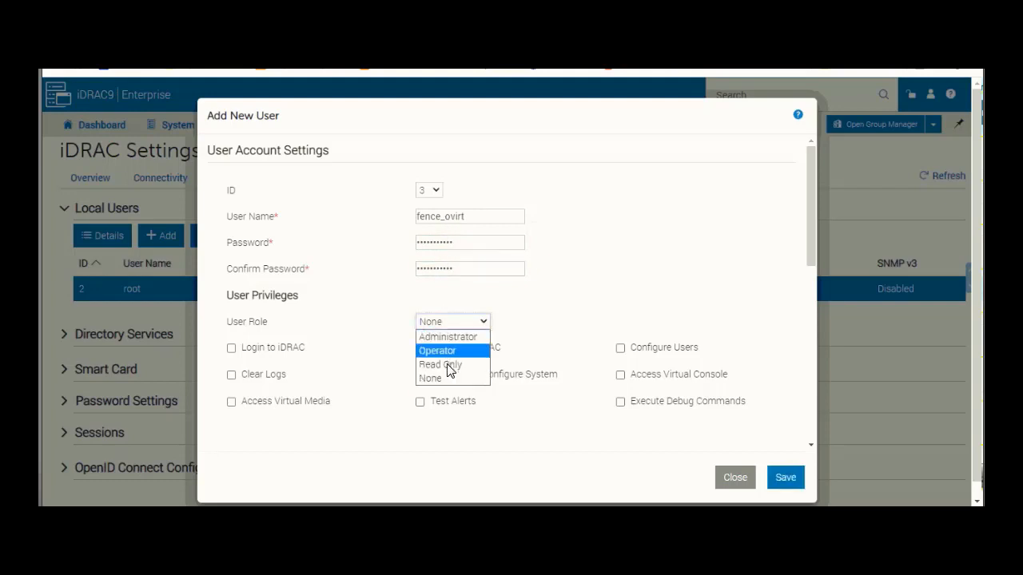
{"action": "left_click", "coordinate": [447, 363]}
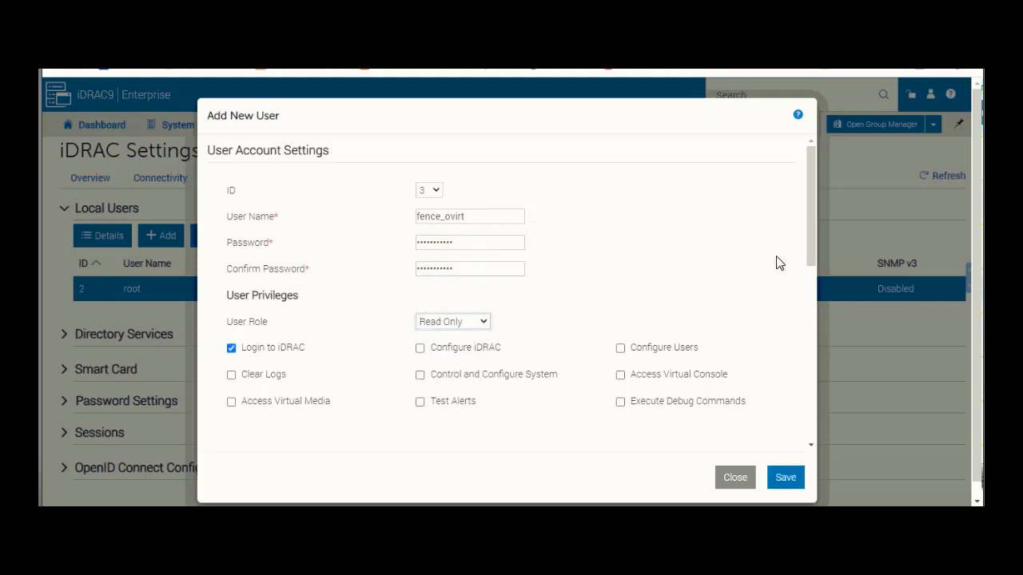
{"action": "left_click_drag", "start_coordinate": [812, 239], "coordinate": [808, 350]}
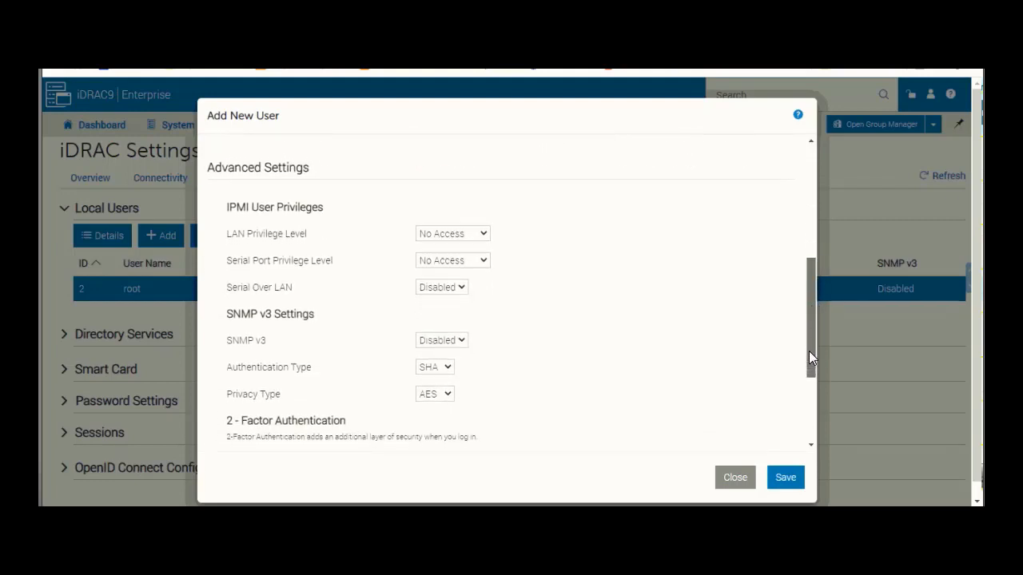
- Give fence_ovirt Administrator IPMI LAN privilege and save the account
{"action": "left_click", "coordinate": [450, 236]}
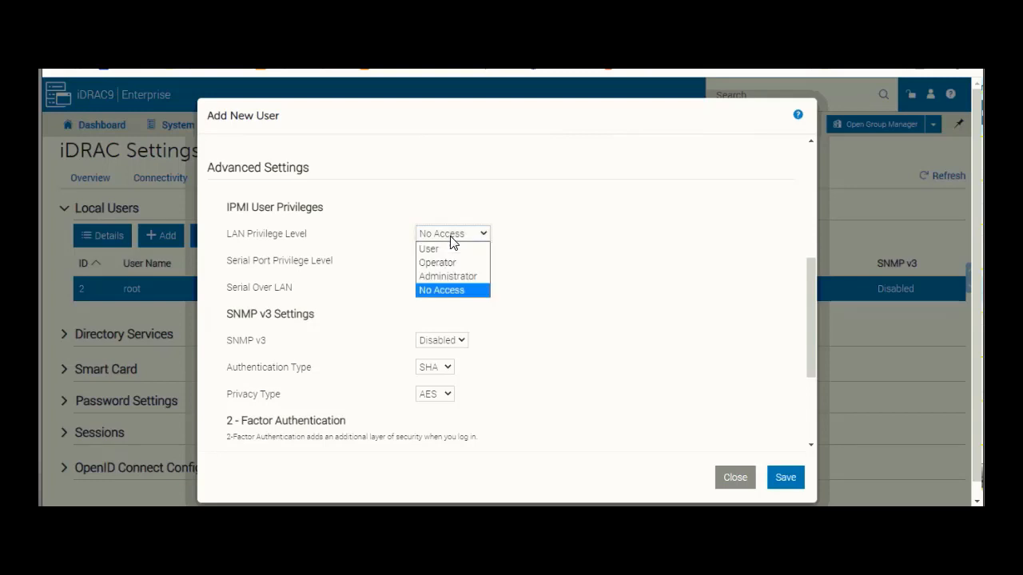
{"action": "left_click", "coordinate": [445, 276]}
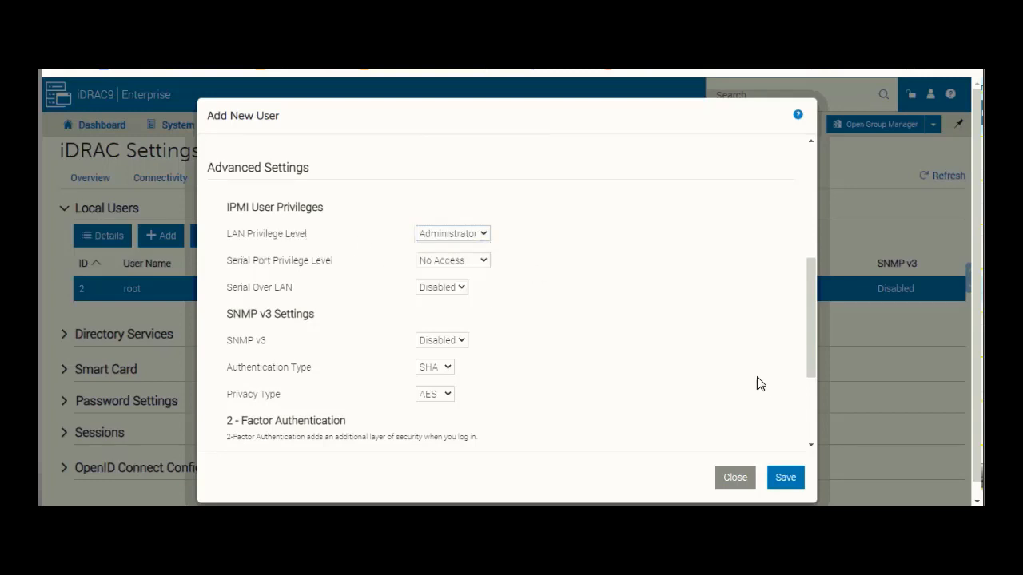
{"action": "left_click", "coordinate": [784, 478]}
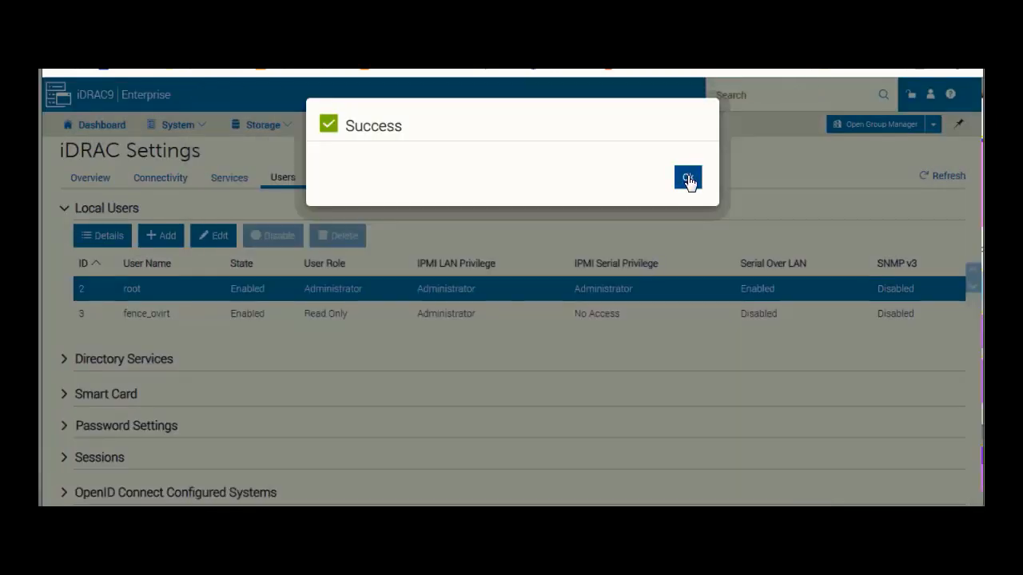
{"action": "left_click", "coordinate": [689, 179]}
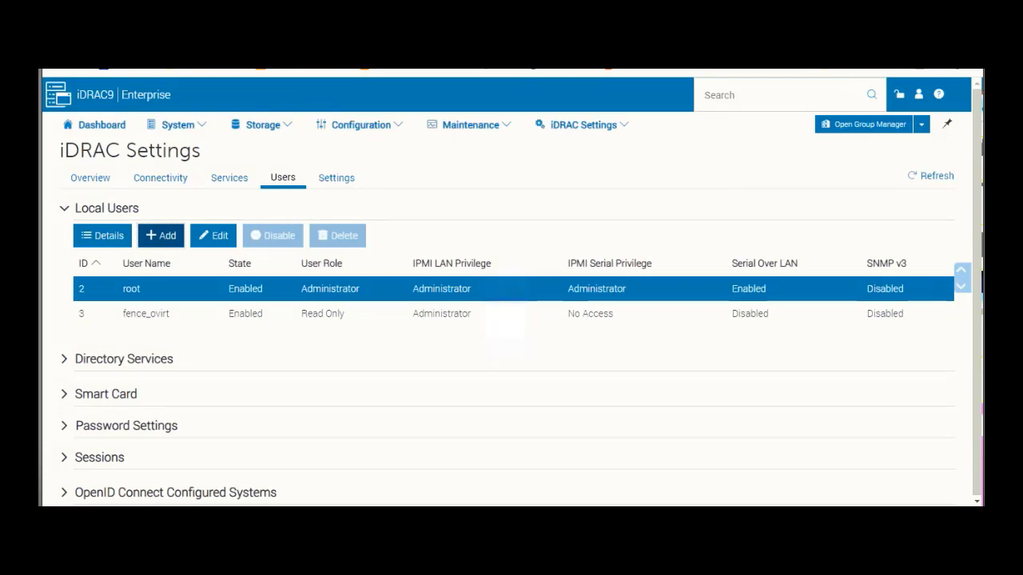
- Change the drac7 agent's user name from root to fence_ovirt and enter the new password
{"action": "left_click", "coordinate": [127, 70]}
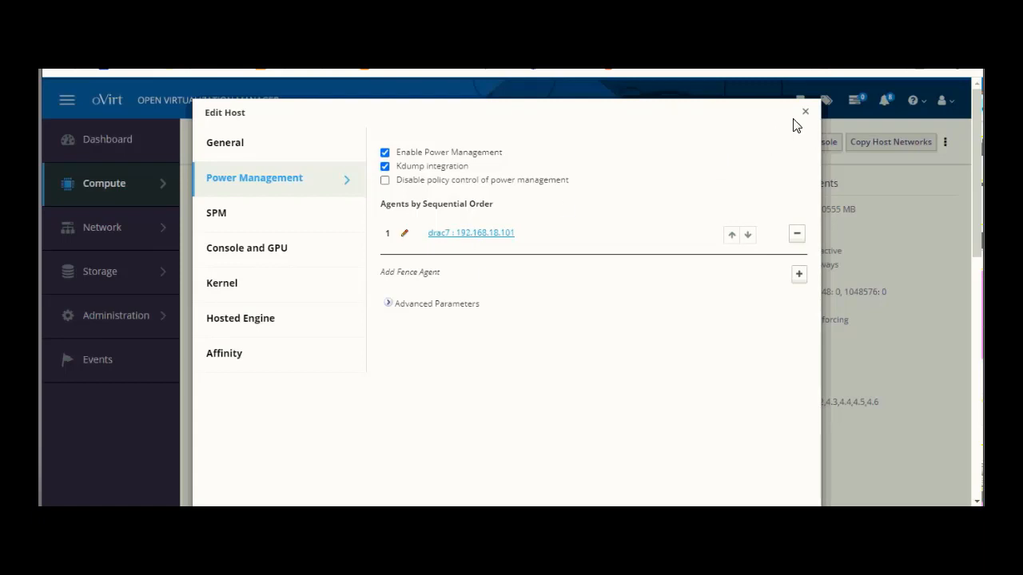
{"action": "left_click", "coordinate": [471, 233]}
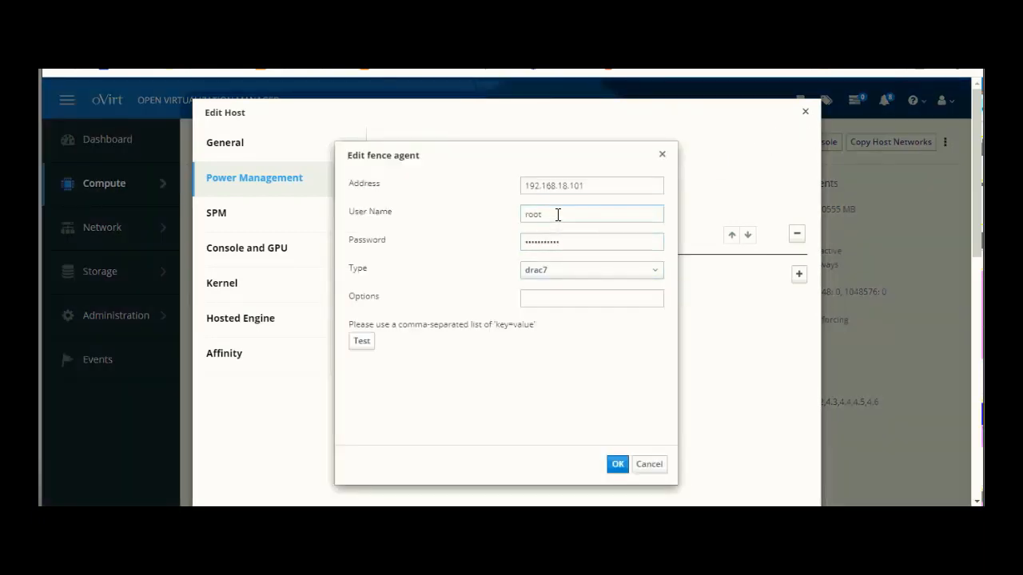
{"action": "double_click", "coordinate": [520, 213]}
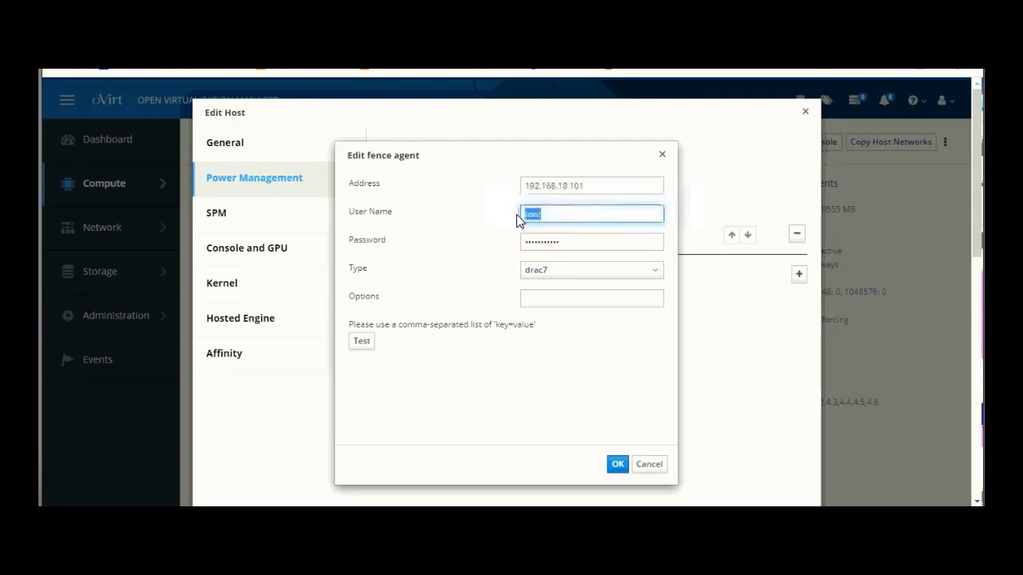
{"action": "type", "text": "a"}
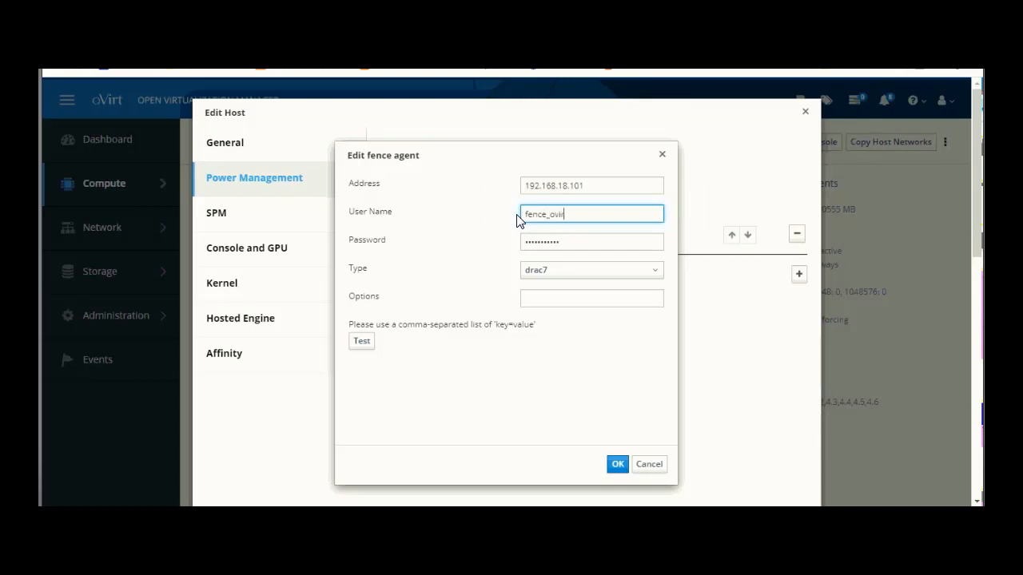
{"action": "key", "text": "Tab"}
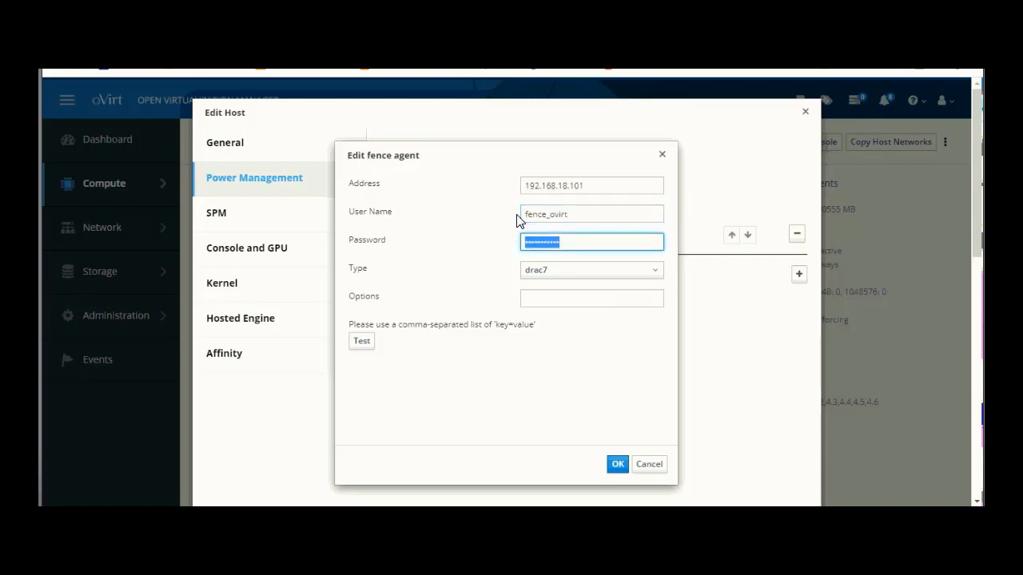
{"action": "type", "text": "••"}
{"action": "key", "text": "Tab"}
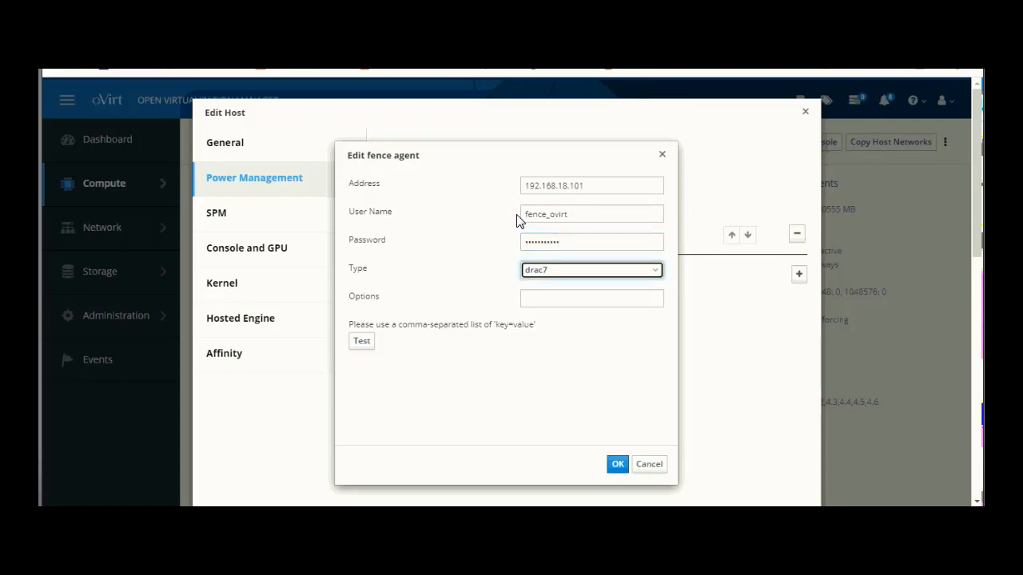
- Switch the fence agent type to ipmilan with options lanplus=1
{"action": "left_click", "coordinate": [581, 277]}
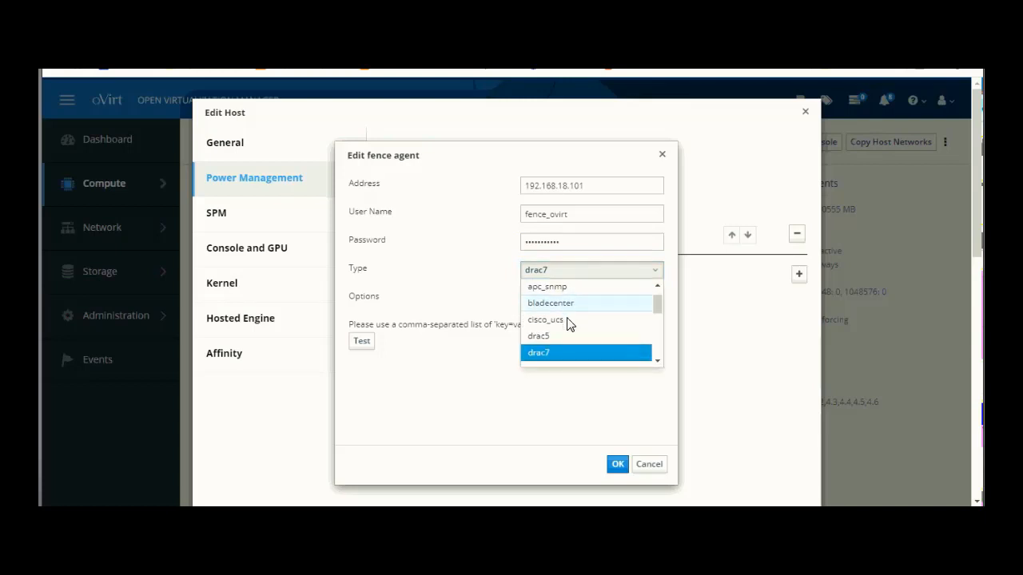
{"action": "scroll", "coordinate": [569, 324], "scroll_direction": "down", "scroll_amount": 5}
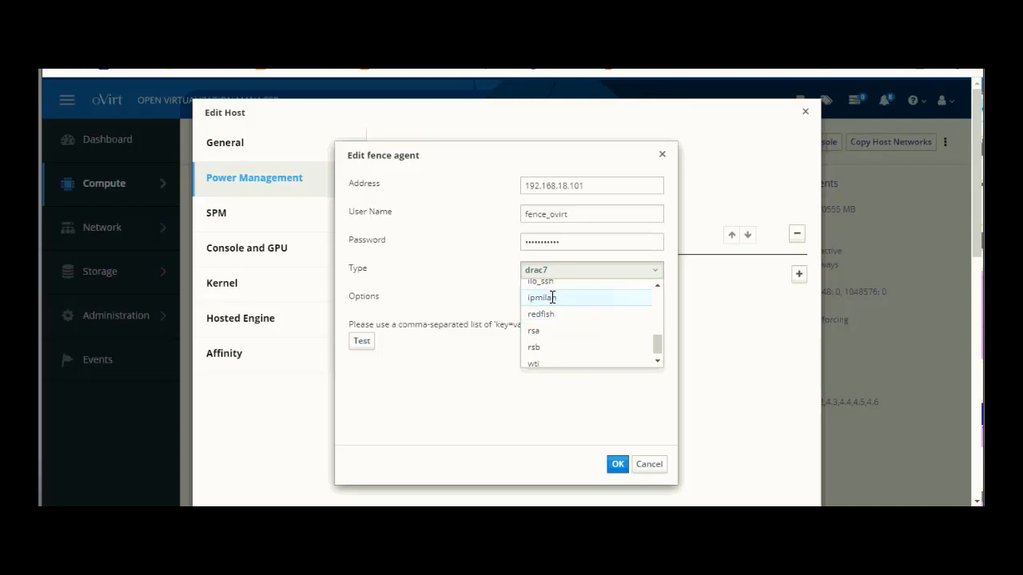
{"action": "left_click", "coordinate": [552, 297]}
{"action": "left_click", "coordinate": [560, 297]}
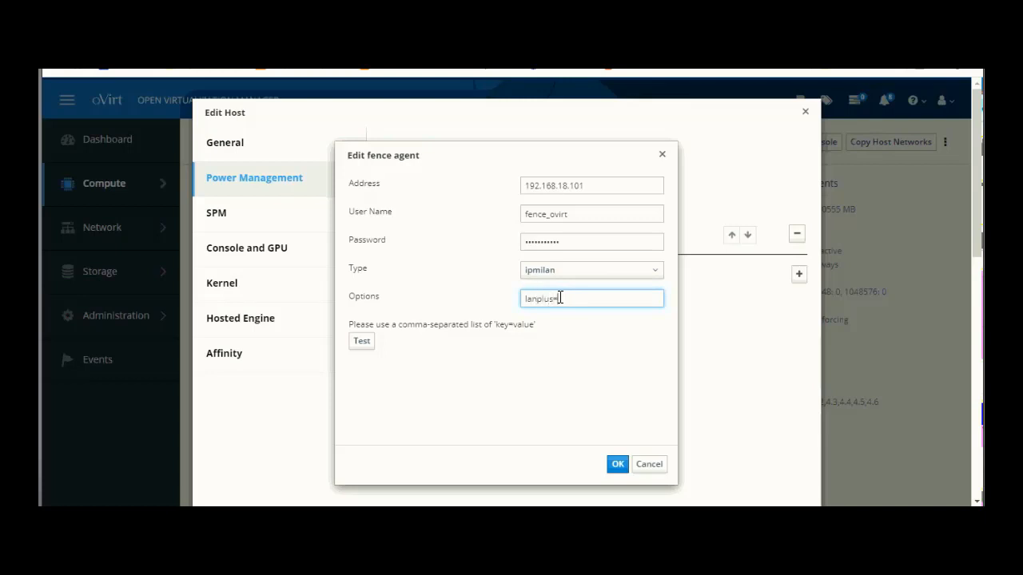
{"action": "type", "text": "1"}
- Test the ipmilan agent, confirm it reports power on, and save it
{"action": "left_click", "coordinate": [361, 342]}
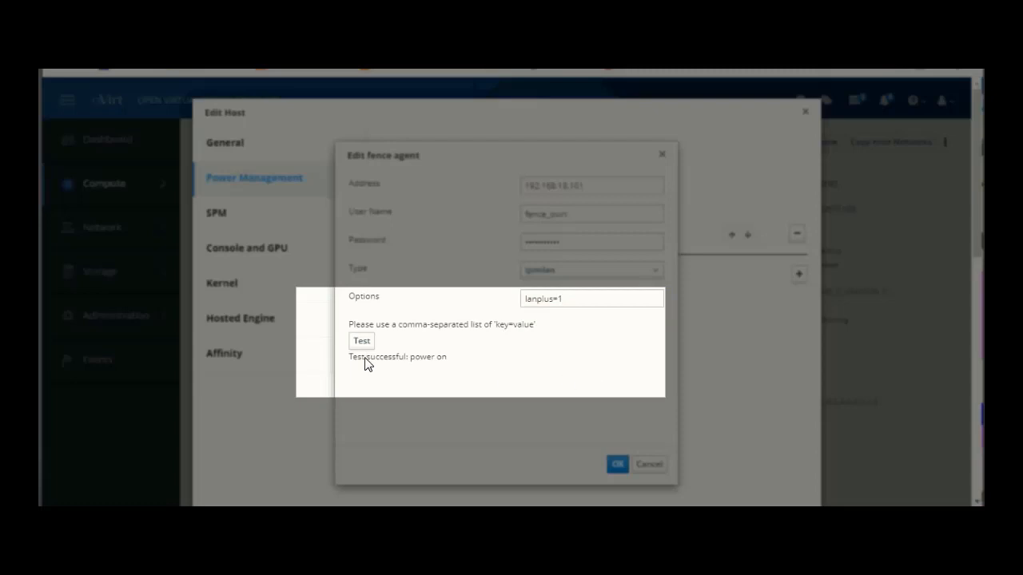
{"action": "triple_click", "coordinate": [436, 363]}
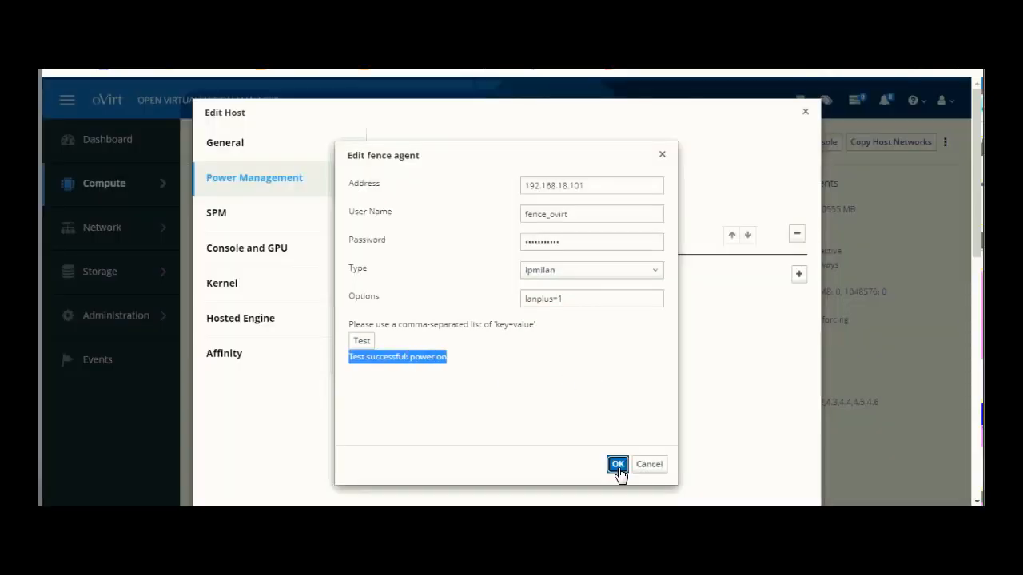
{"action": "left_click", "coordinate": [617, 467]}
- Save the host's ipmilan power management settings and go back to the Compute › Hosts list of five hosts
{"action": "scroll", "coordinate": [600, 357], "scroll_direction": "down", "scroll_amount": 2}
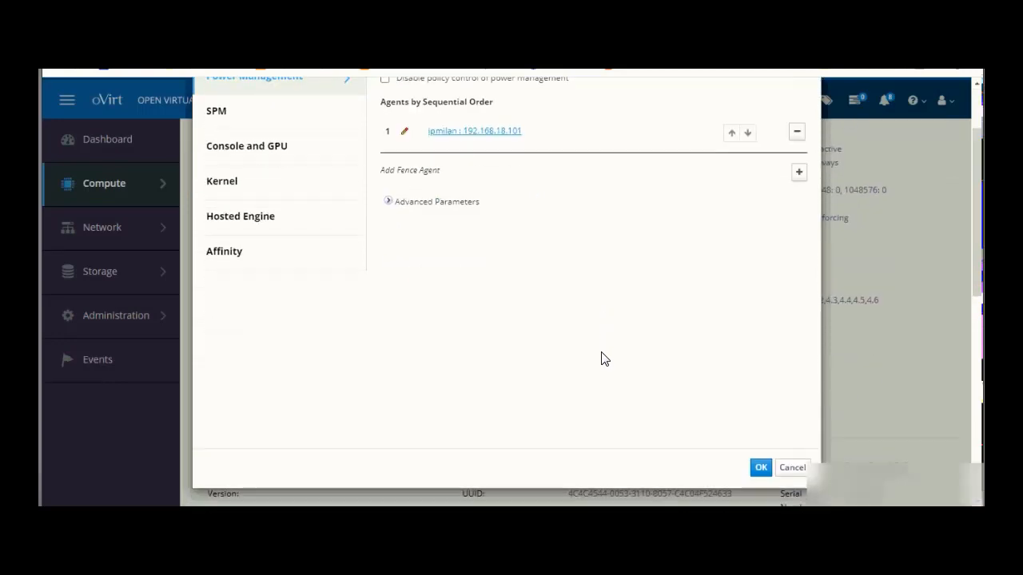
{"action": "left_click", "coordinate": [761, 455]}
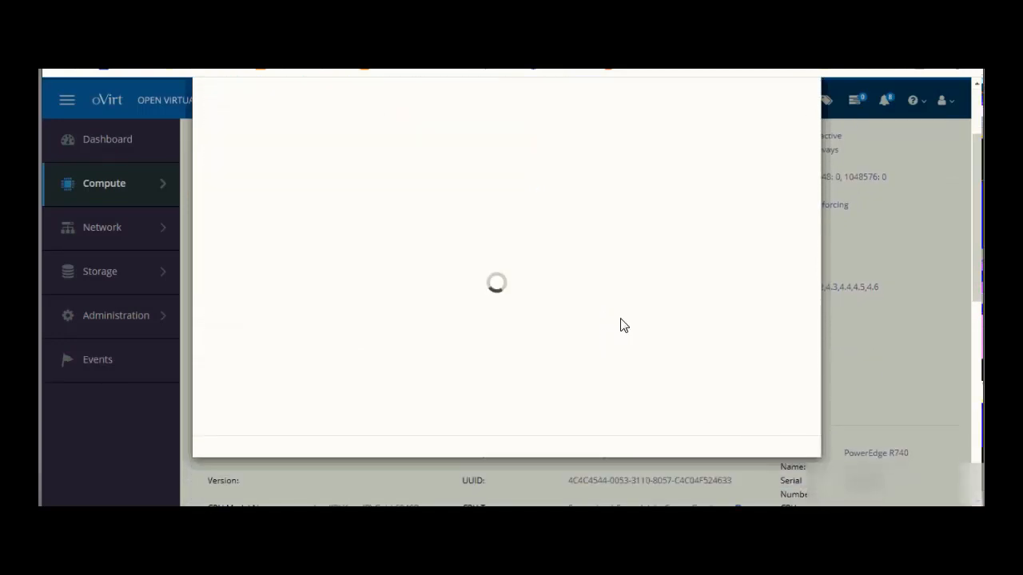
{"action": "scroll", "coordinate": [624, 325], "scroll_direction": "up", "scroll_amount": 1}
{"action": "scroll", "coordinate": [624, 325], "scroll_direction": "up", "scroll_amount": 1}
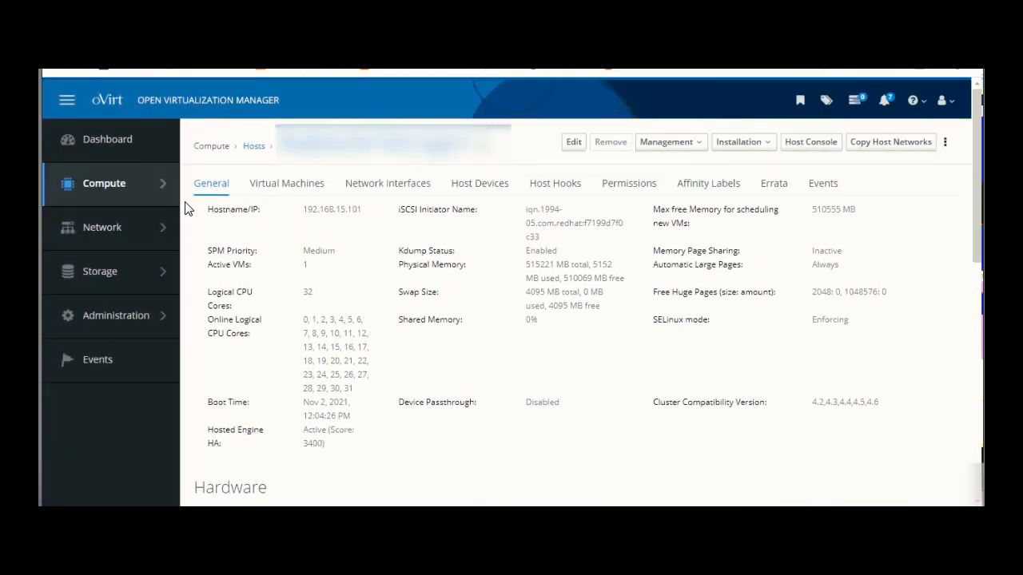
{"action": "mouse_move", "coordinate": [151, 194]}
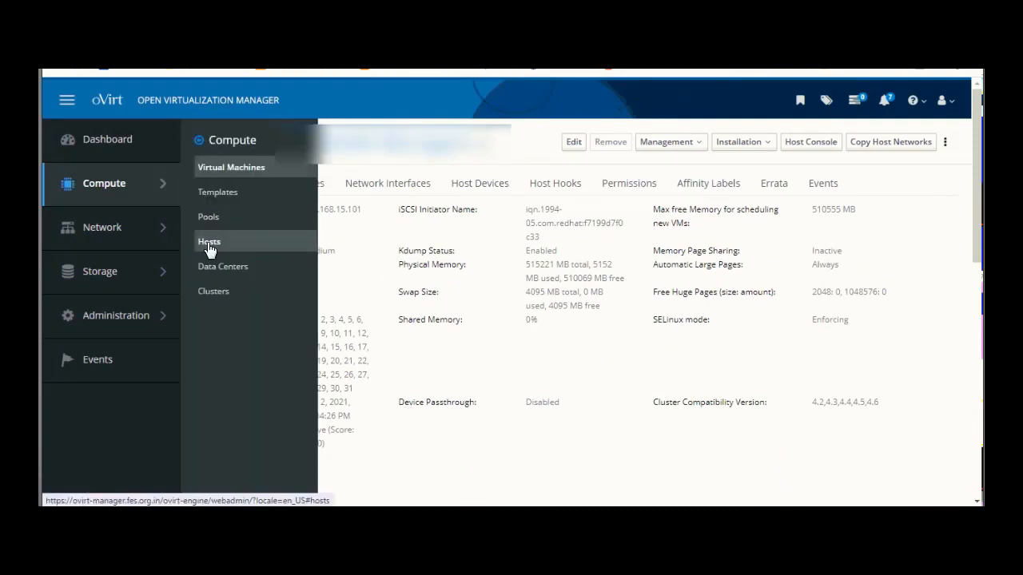
{"action": "left_click", "coordinate": [209, 241]}
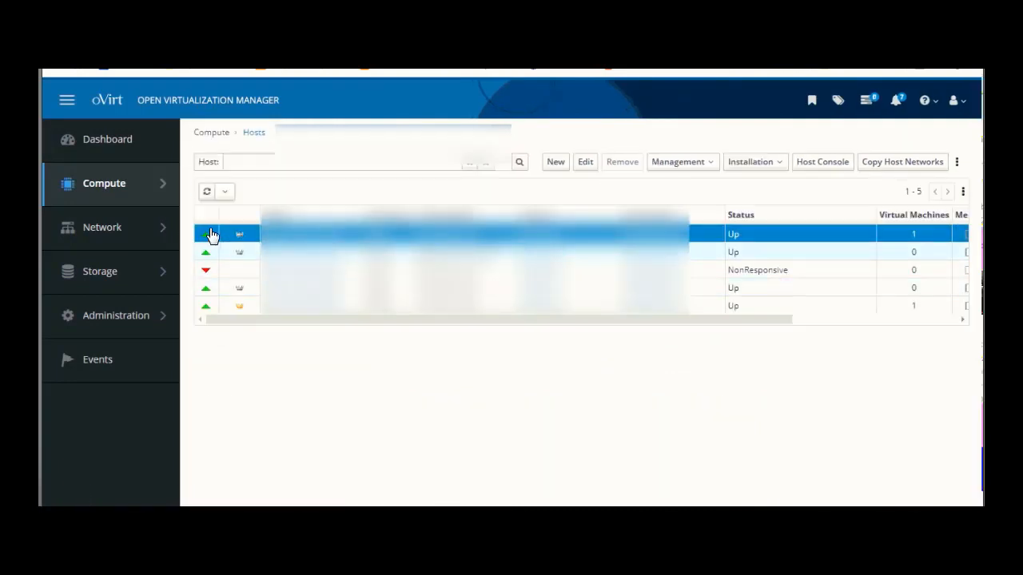